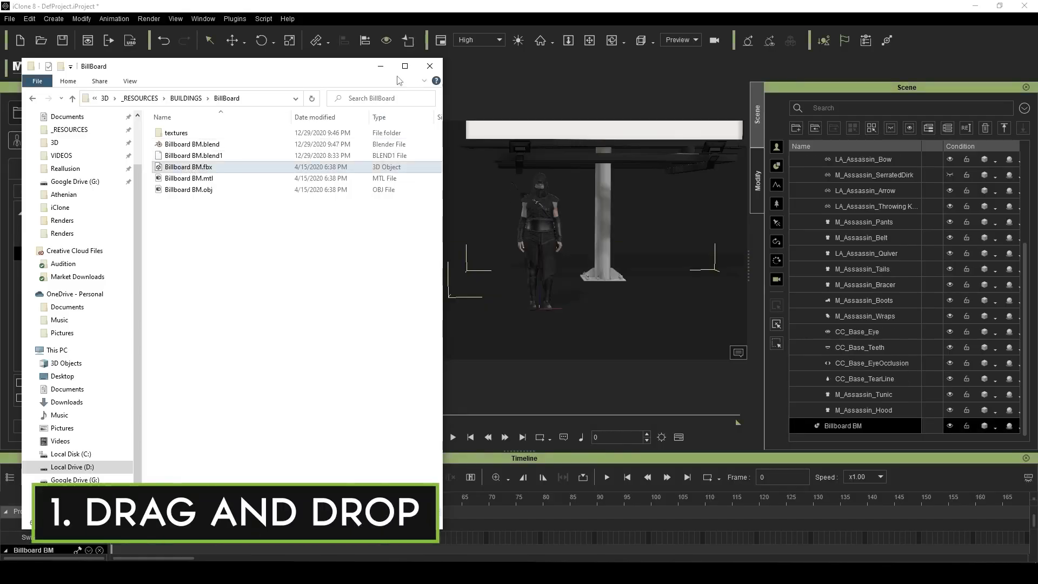
Inspect the imported billboard from several angles and move it along its X axis beside the assassin character
click(380, 65)
scroll(574, 244, down, 3)
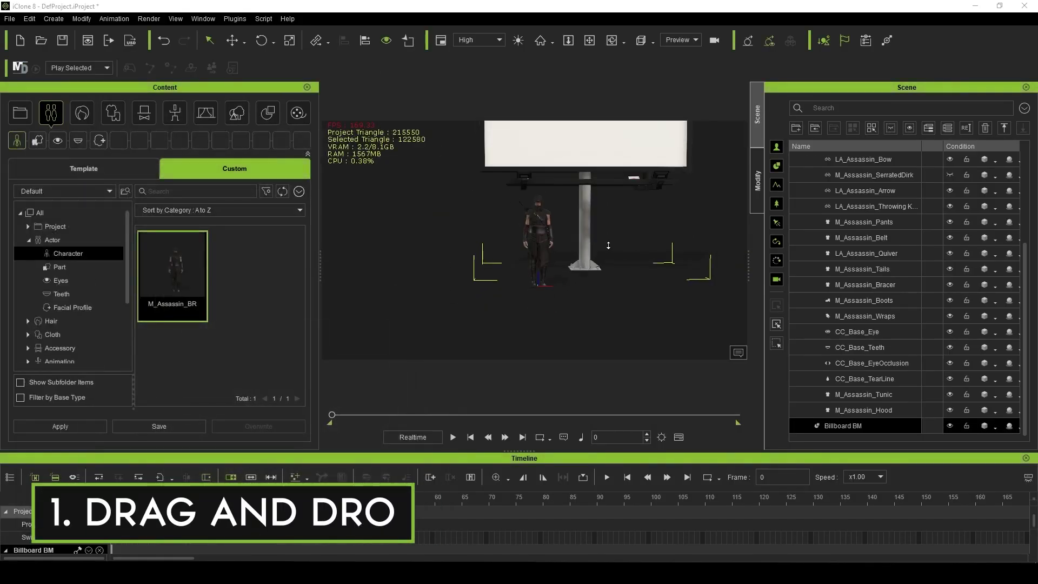
middle_drag(608, 245, 612, 288)
right_drag(612, 288, 609, 283)
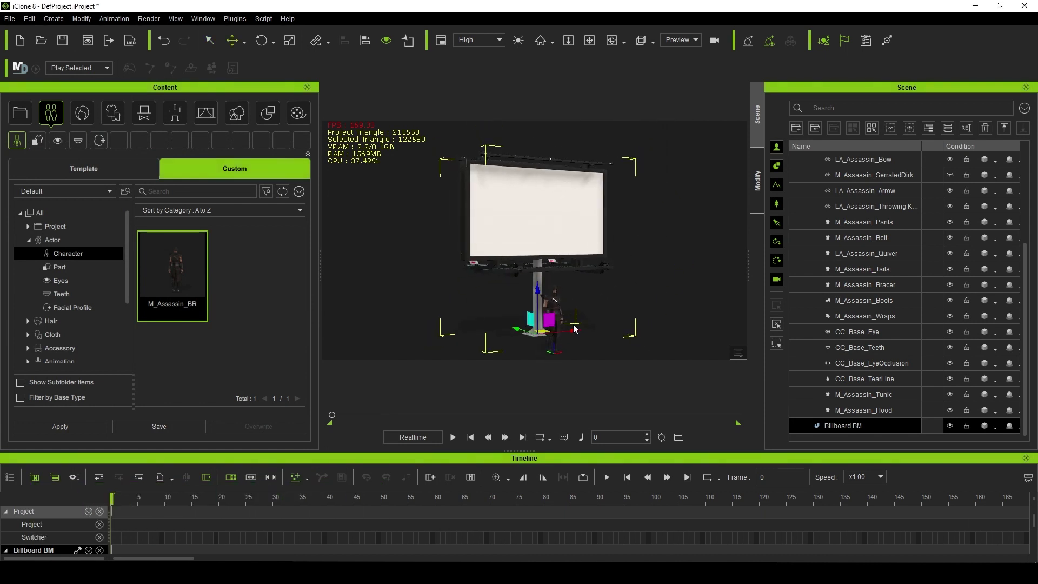
drag(575, 330, 425, 305)
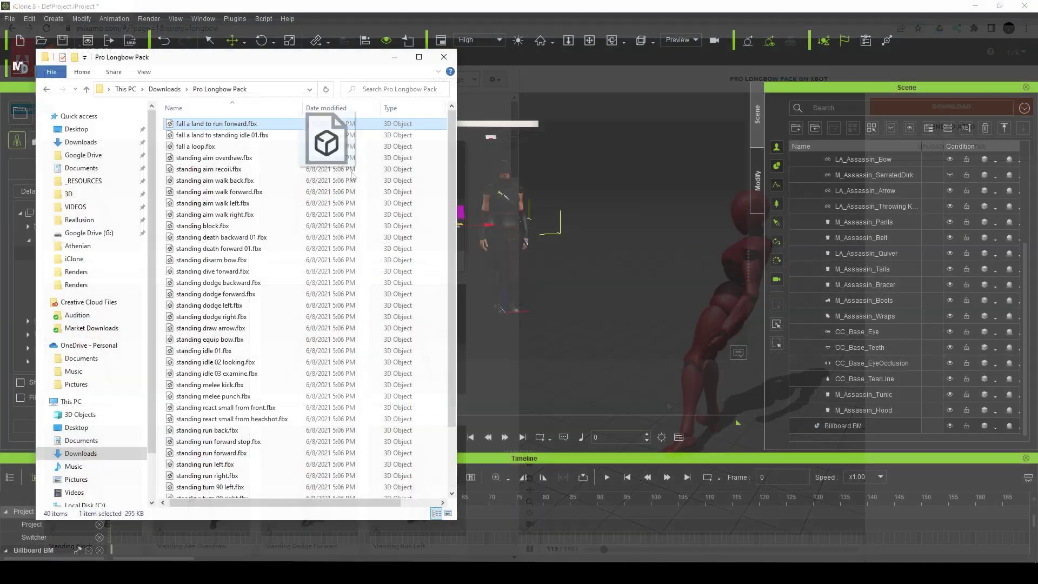
Import the motion fall a land to run forward.fbx onto the assassin, choose another motion profile, and convert it
drag(327, 150, 514, 253)
click(394, 57)
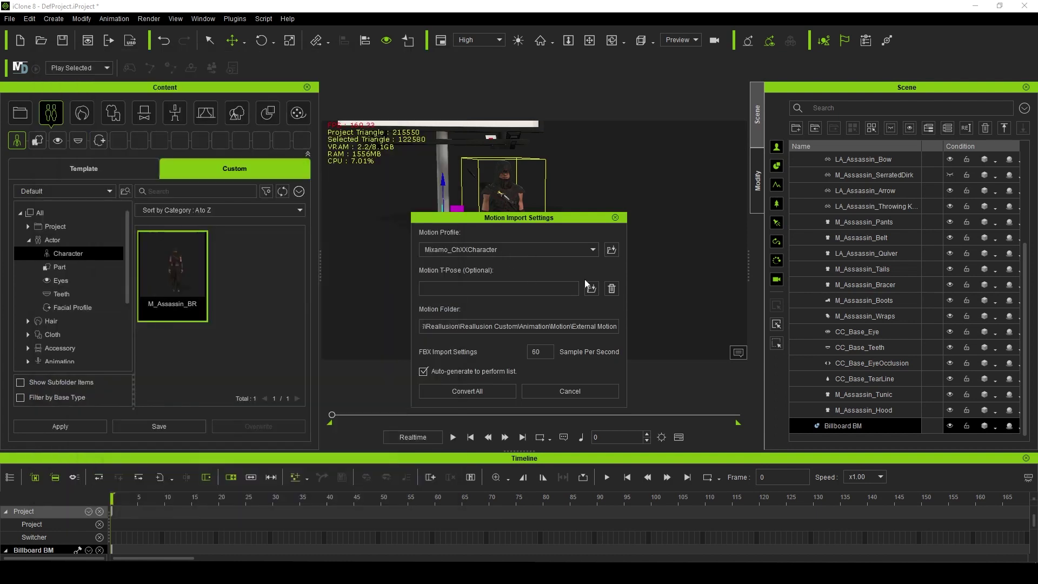
click(593, 249)
click(543, 270)
click(493, 390)
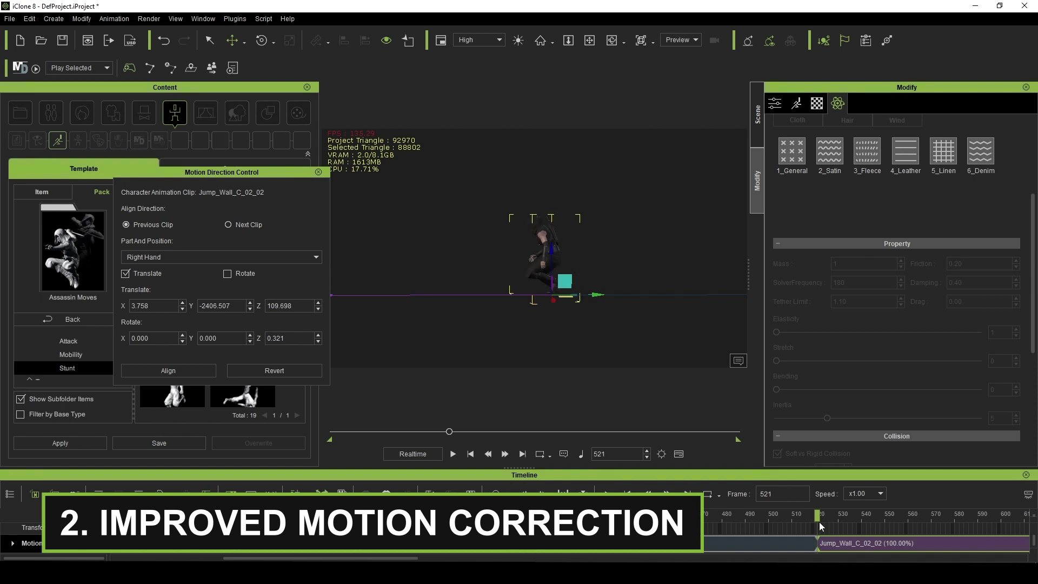
Align the Jump_Wall_C_02_02 clip to the previous clip by the right foot, lower it to Z 106.996, and preview the transition
click(245, 255)
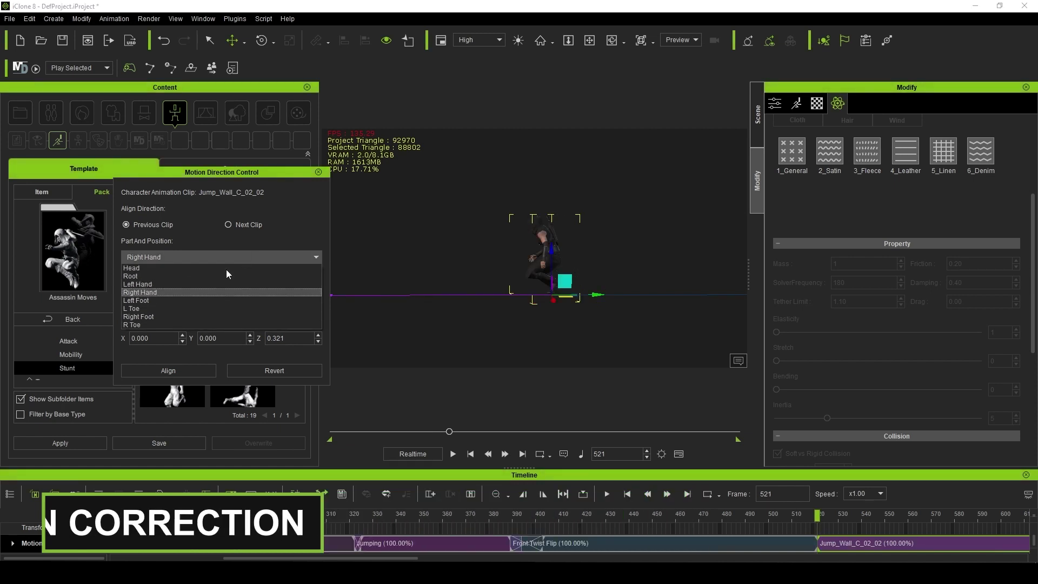
click(193, 316)
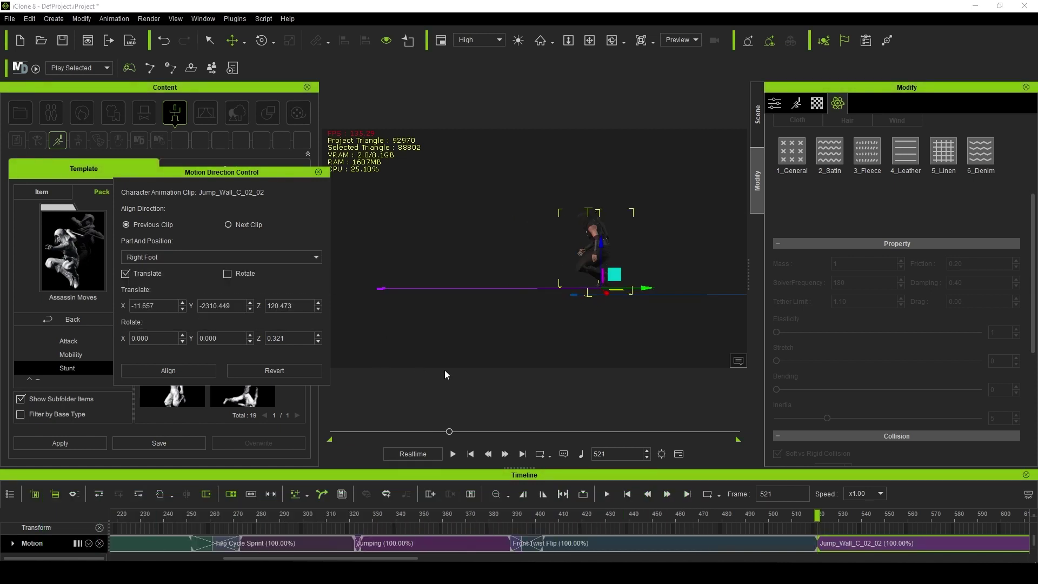
click(781, 516)
key(space)
key(space)
click(770, 514)
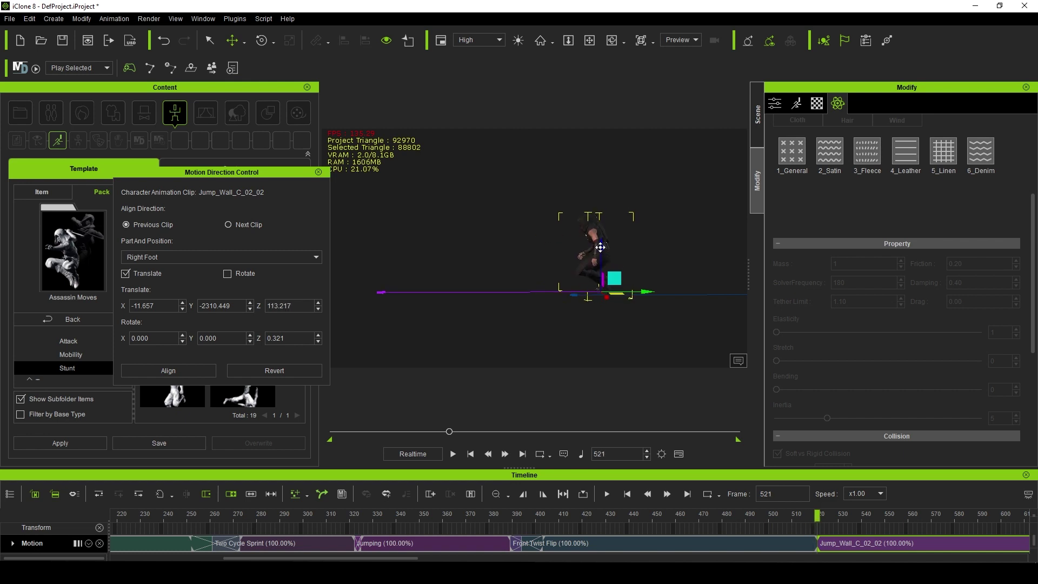
key(space)
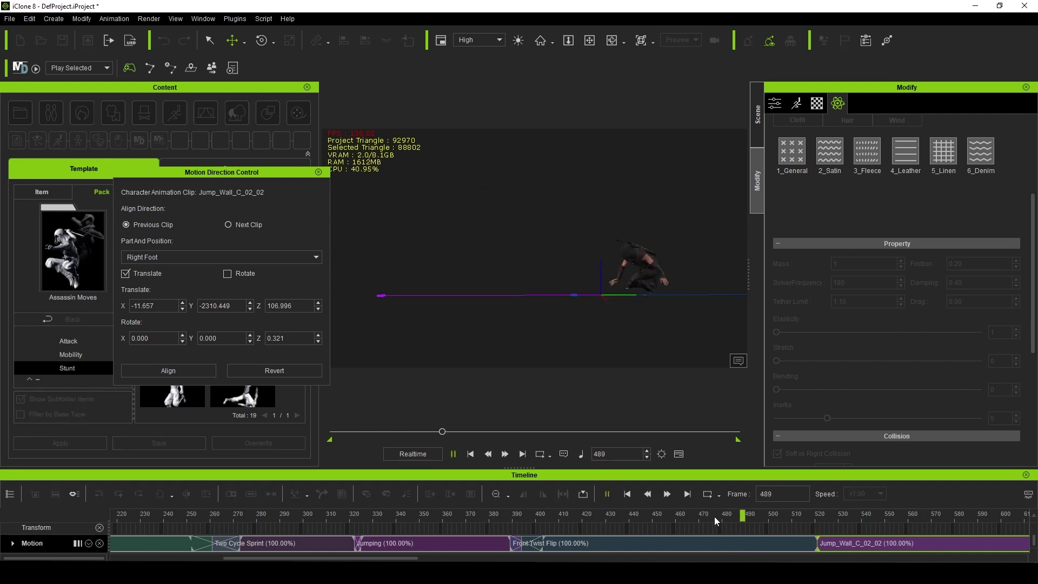
Shift the Jump_Wall_C_02_02 clip earlier to start at about frame 516 and close the motion direction settings
drag(877, 546, 868, 547)
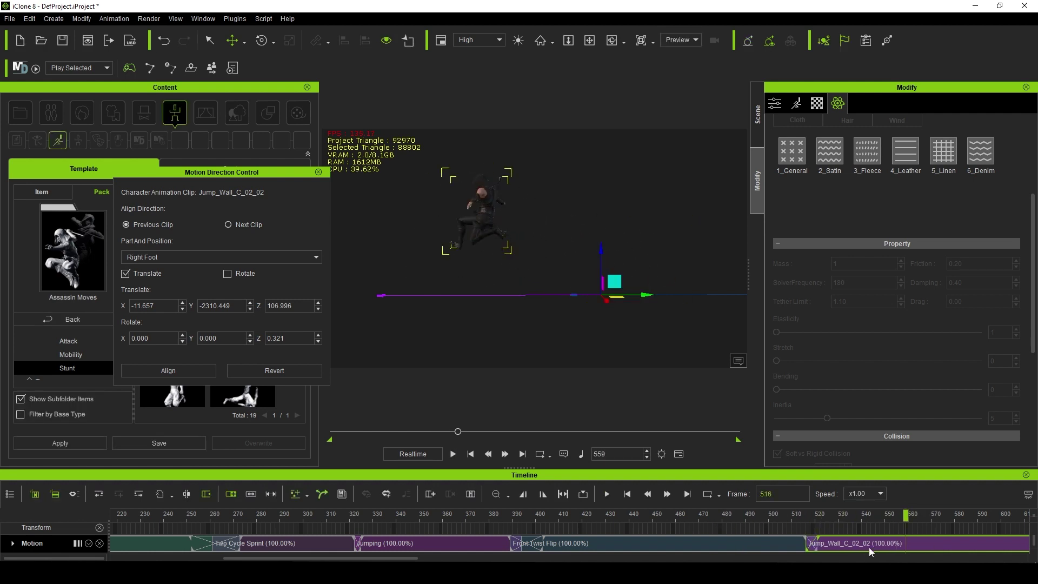
click(717, 510)
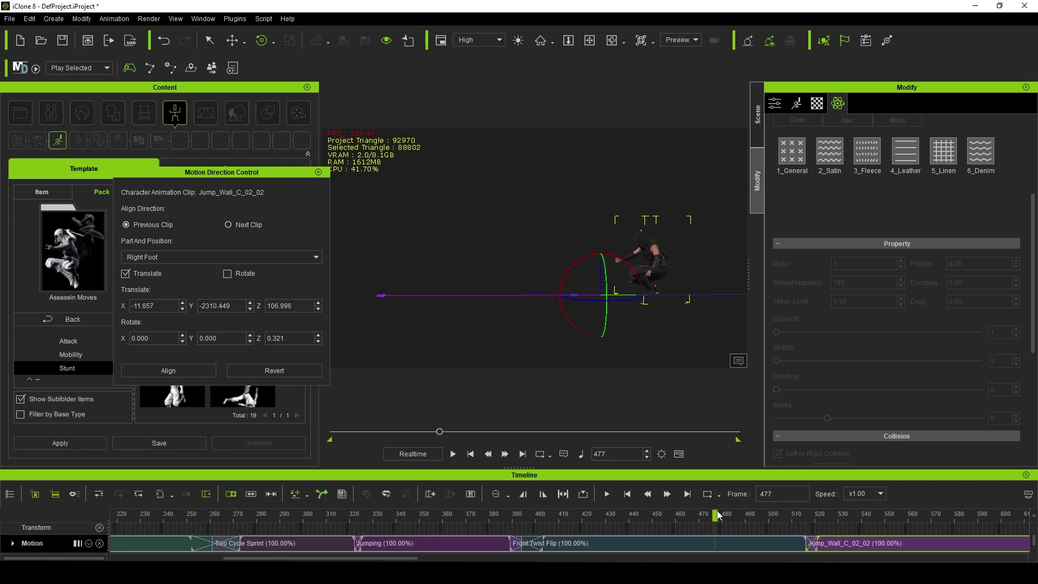
click(318, 172)
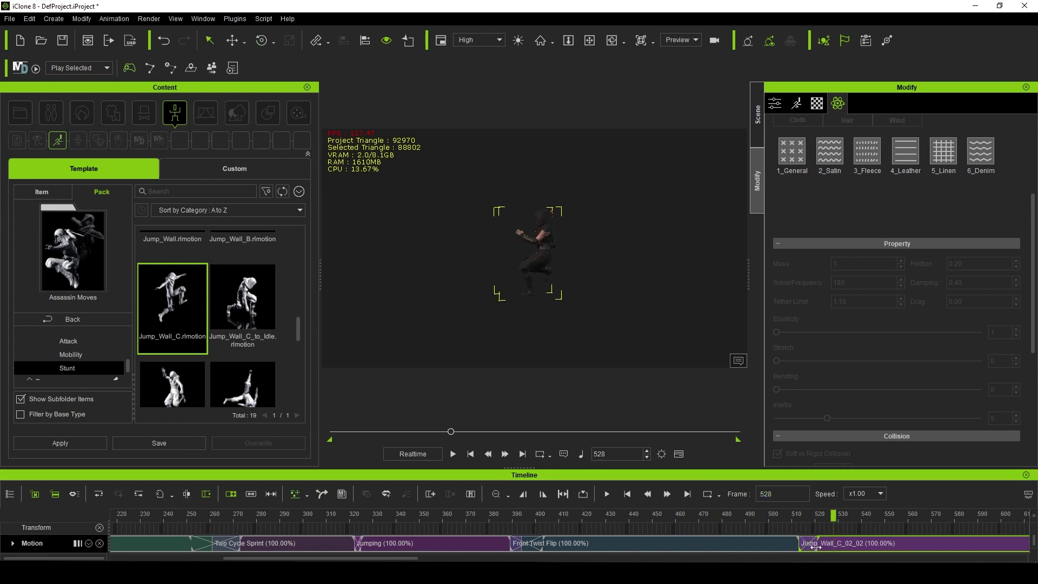
Lengthen the transition blend at the start of the Jump_Wall_C_02_02 clip and play back the result
drag(815, 547, 832, 548)
key(space)
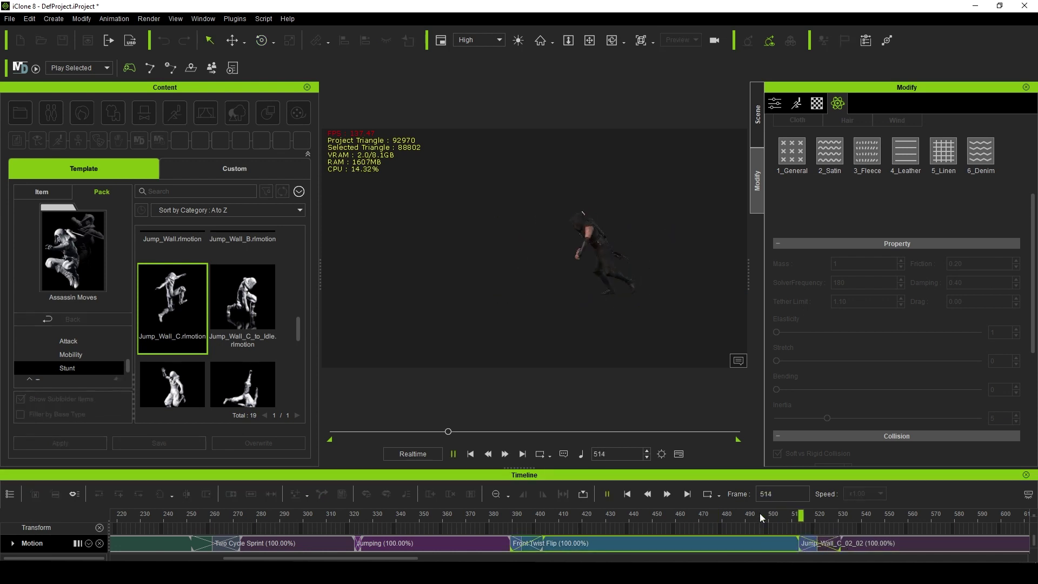
click(723, 513)
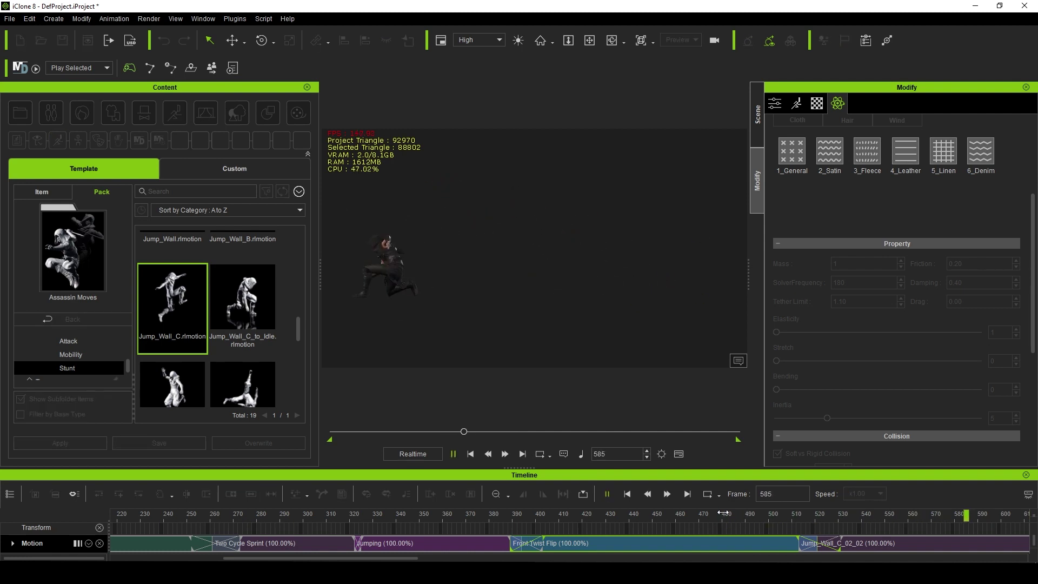
key(space)
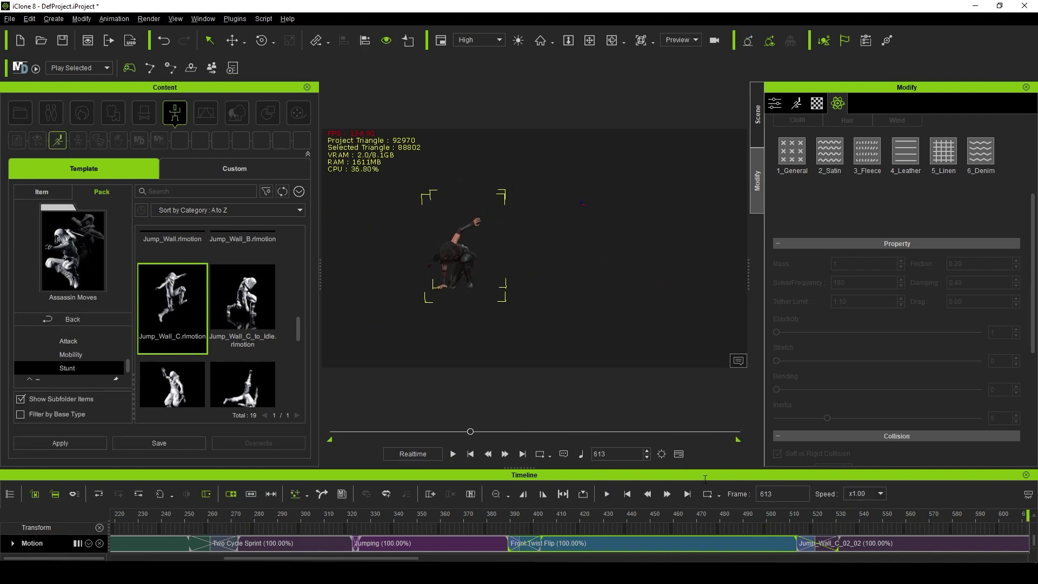
key(space)
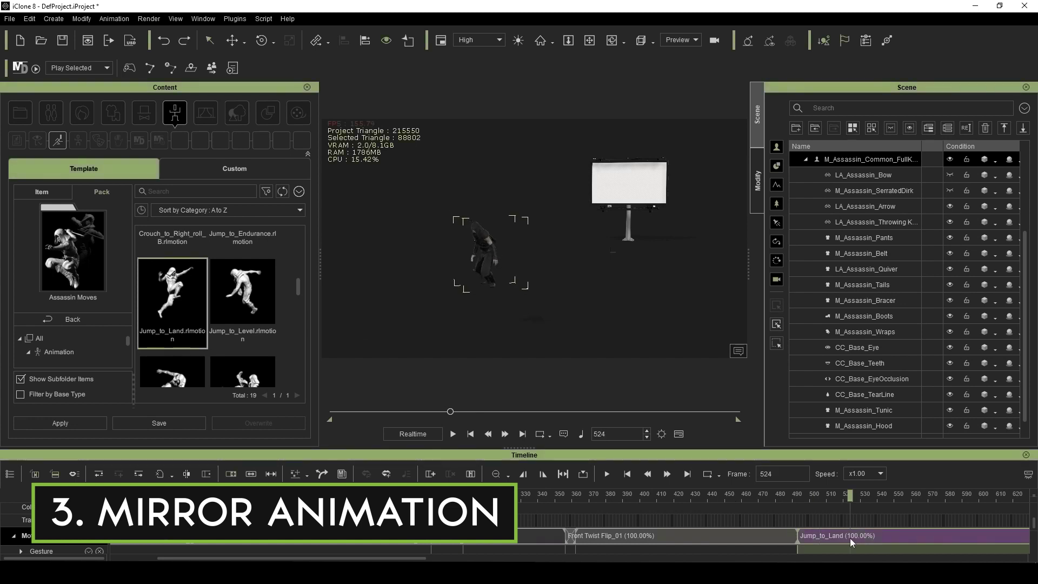
Mirror the Jump_to_Land motion clip and play back the landing
right_click(850, 537)
click(942, 384)
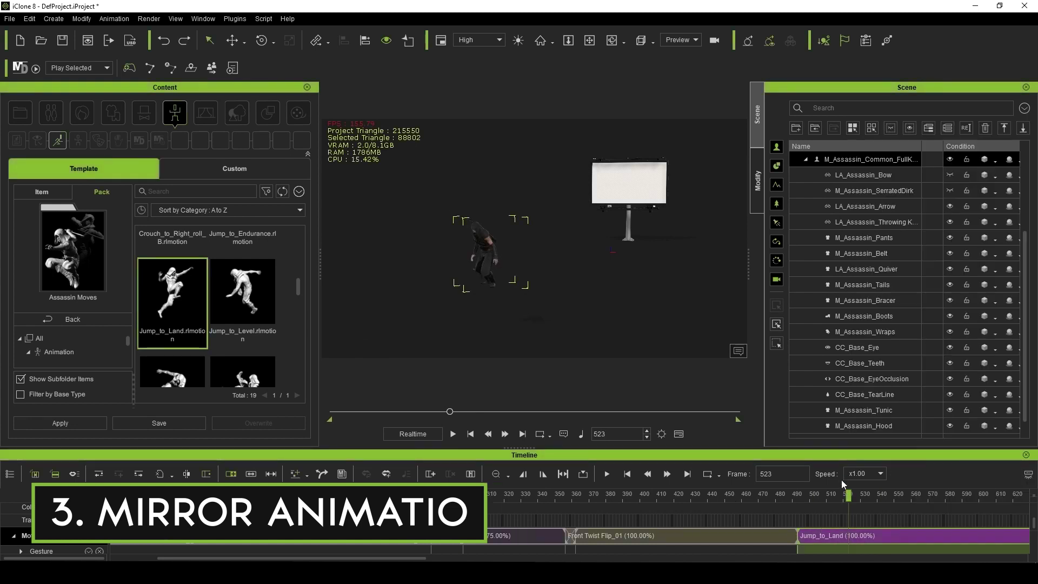
key(space)
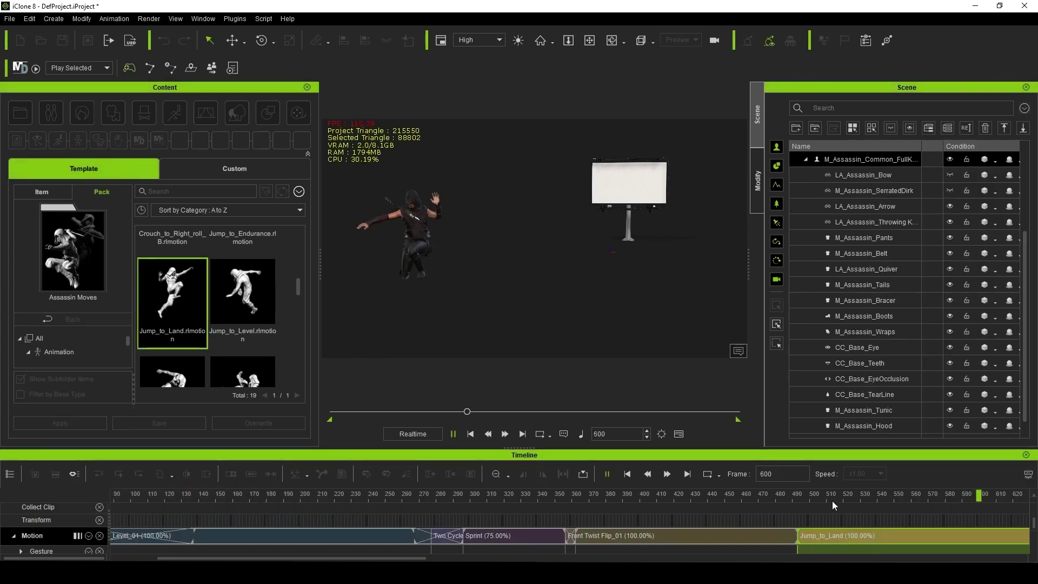
key(space)
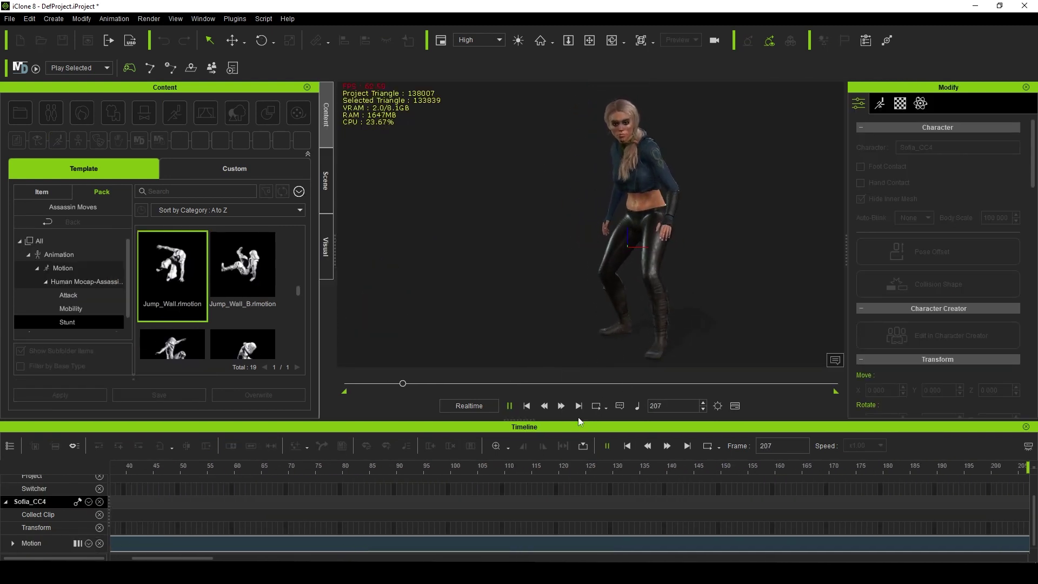
Mirror the Jump_Wall motion clip on the Sofia_CC4 character
click(317, 542)
right_click(317, 542)
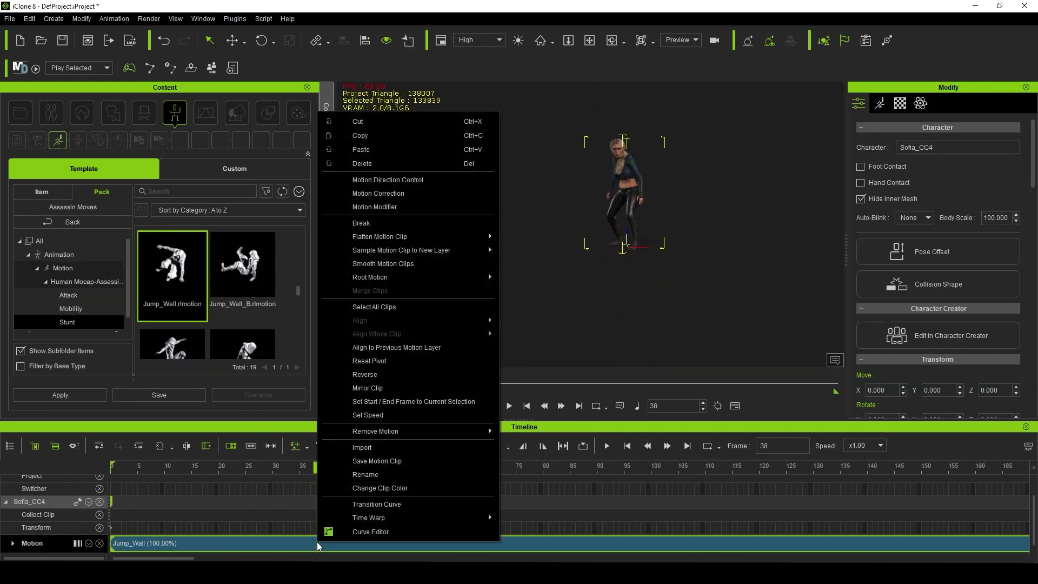
click(413, 387)
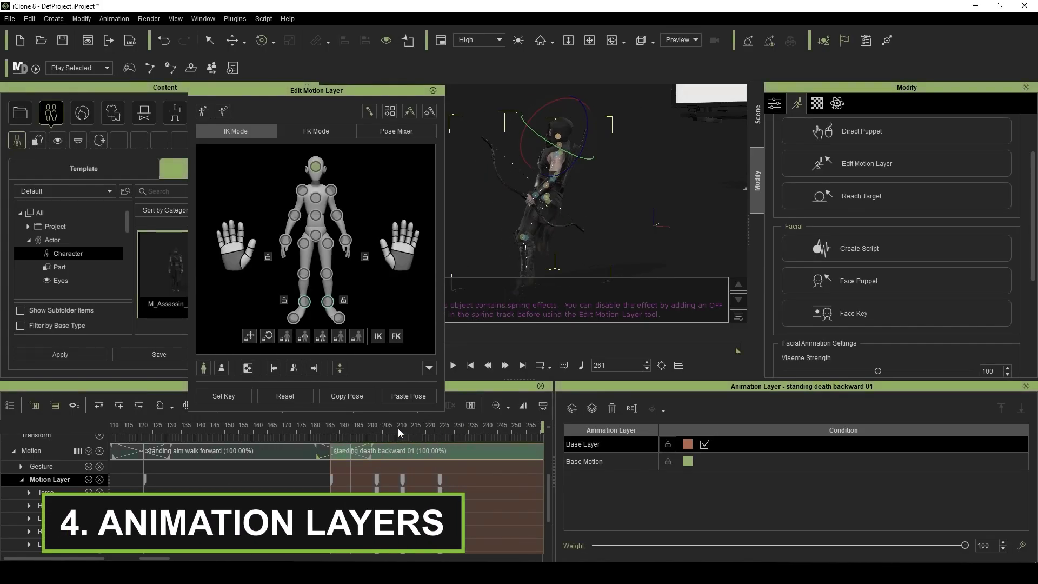
Select the chest control at frame 212 of the standing death backward 01 clip and preview the Base Layer keys
click(407, 429)
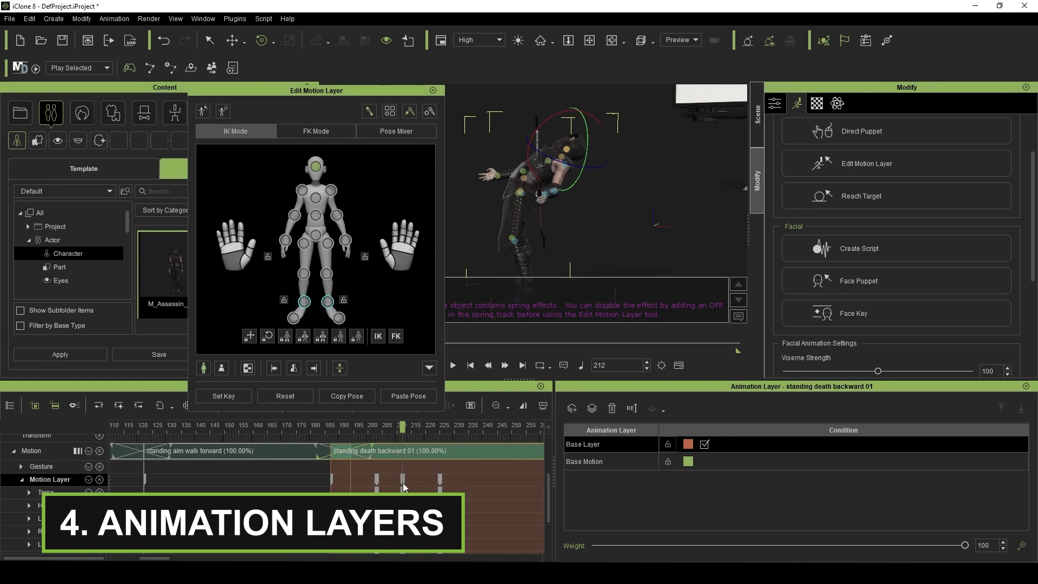
click(316, 199)
key(space)
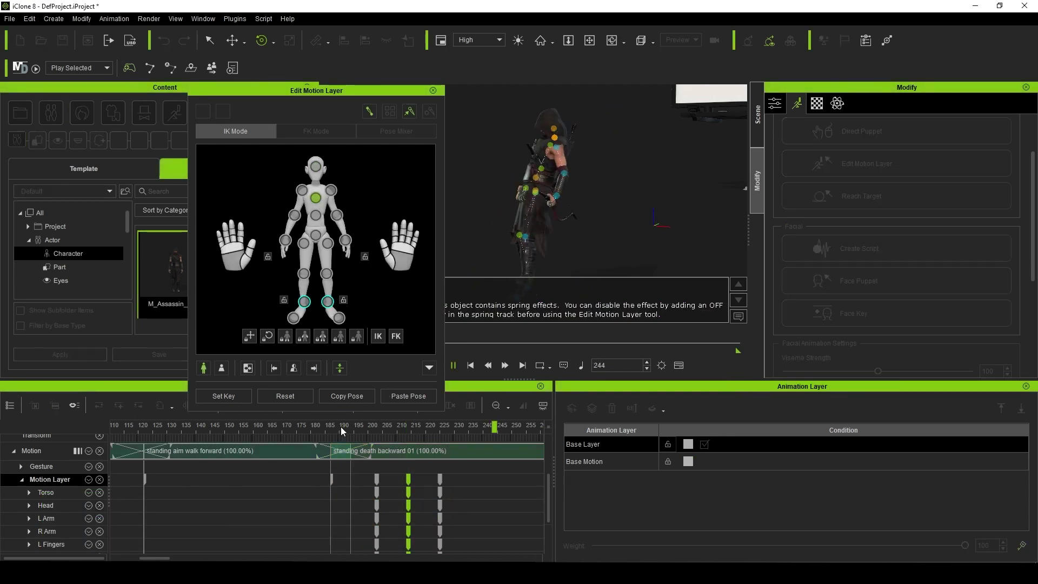
key(space)
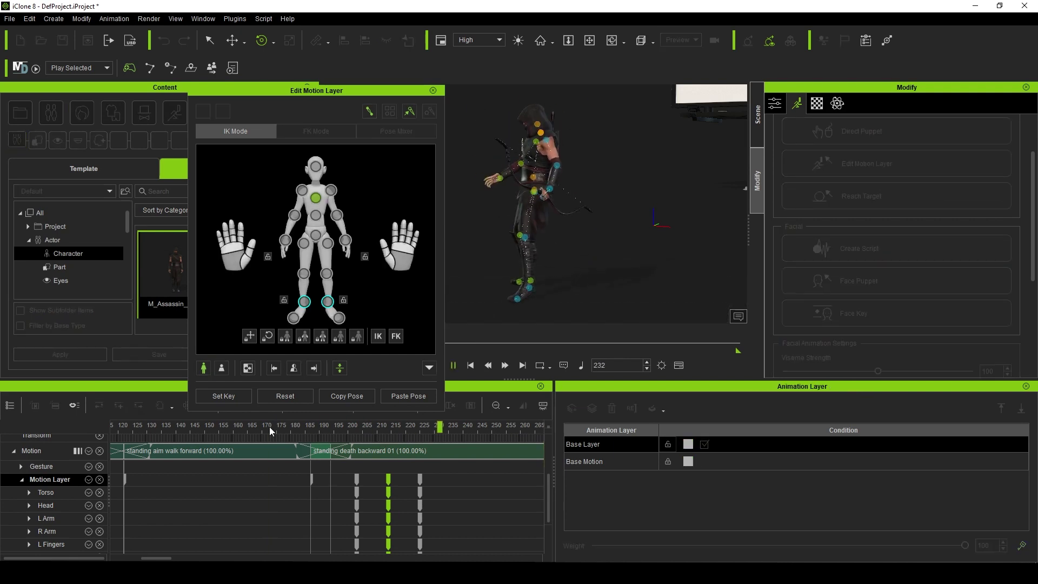
drag(334, 427, 356, 427)
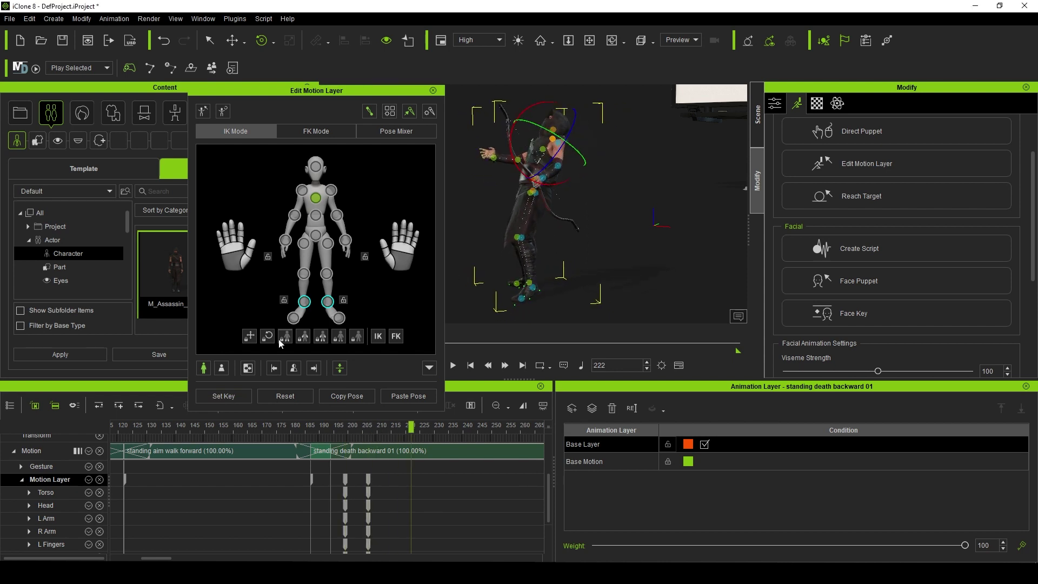
Play back the backward fall repeatedly to check the timing of the Base Layer keys
key(space)
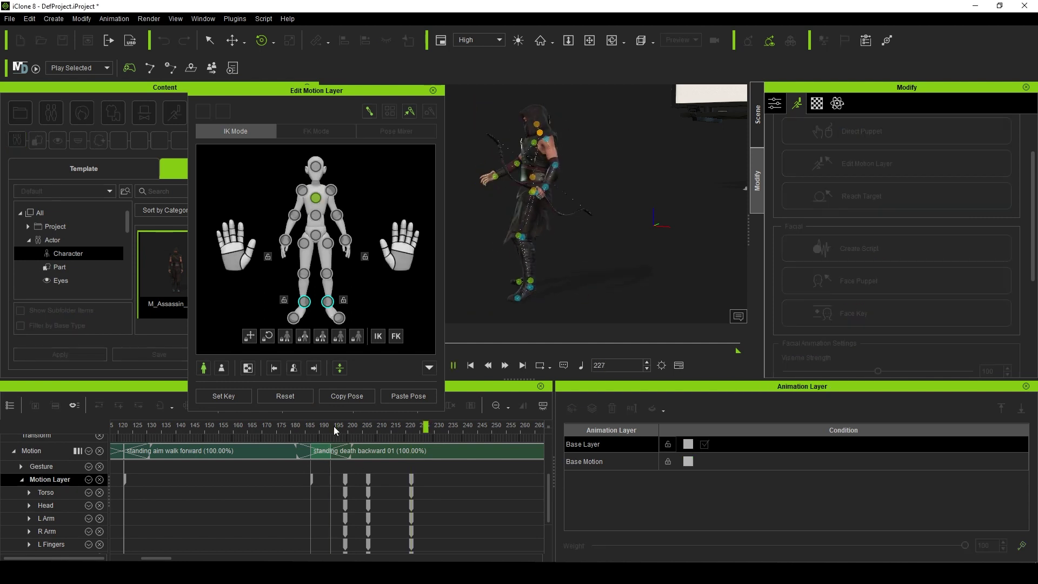
click(288, 426)
key(space)
click(245, 427)
key(space)
Add an animation layer named Right Hand and raise the assassin's right hand toward the head at frame 206
click(289, 431)
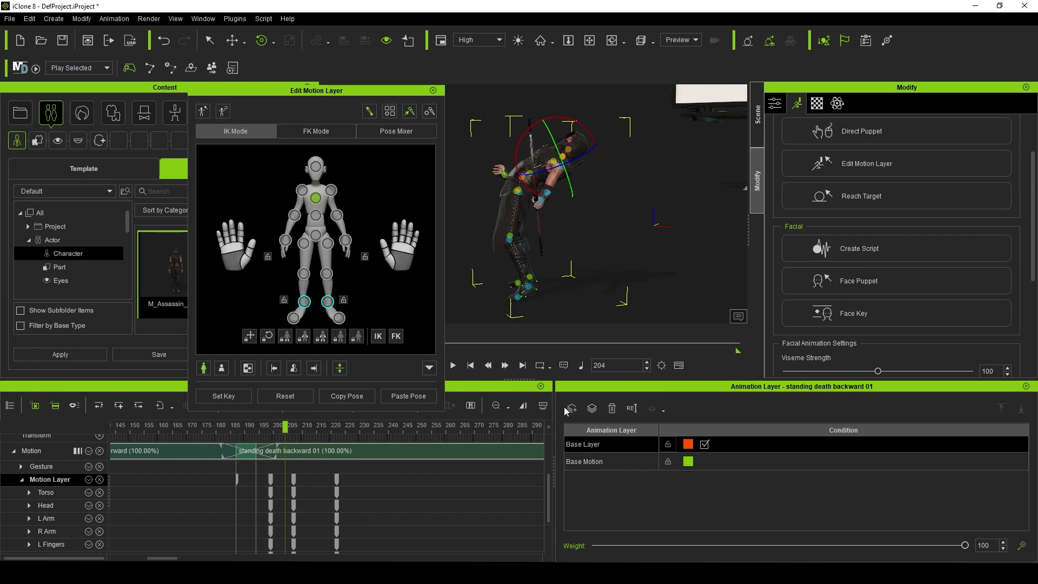
click(568, 409)
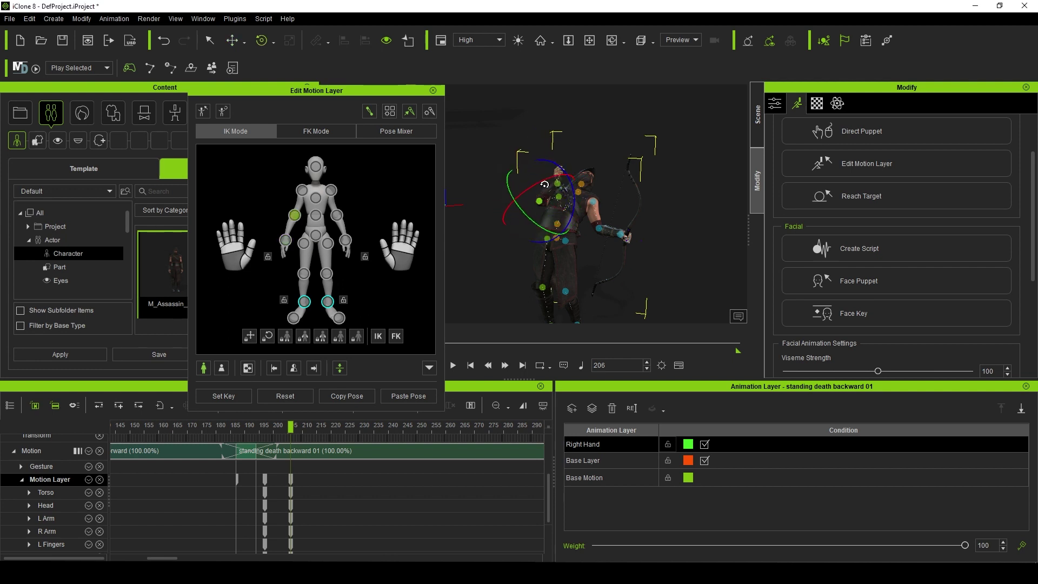
right_drag(544, 184, 523, 193)
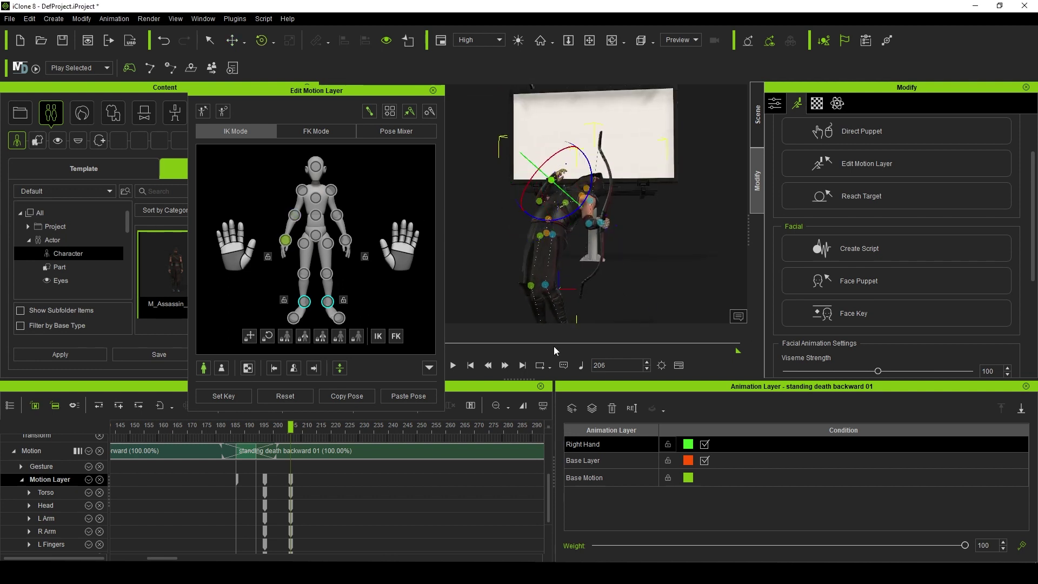
Reset the Right Hand layer's pose at frame 226 and play back the layered fall motion
drag(290, 426, 351, 429)
click(300, 396)
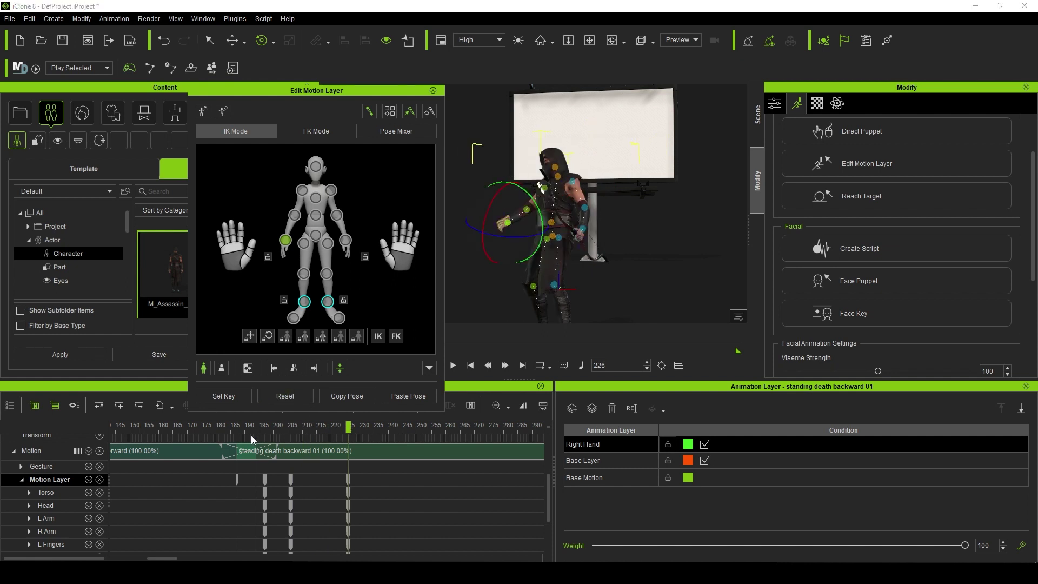
click(251, 427)
key(space)
key(space)
click(217, 427)
key(space)
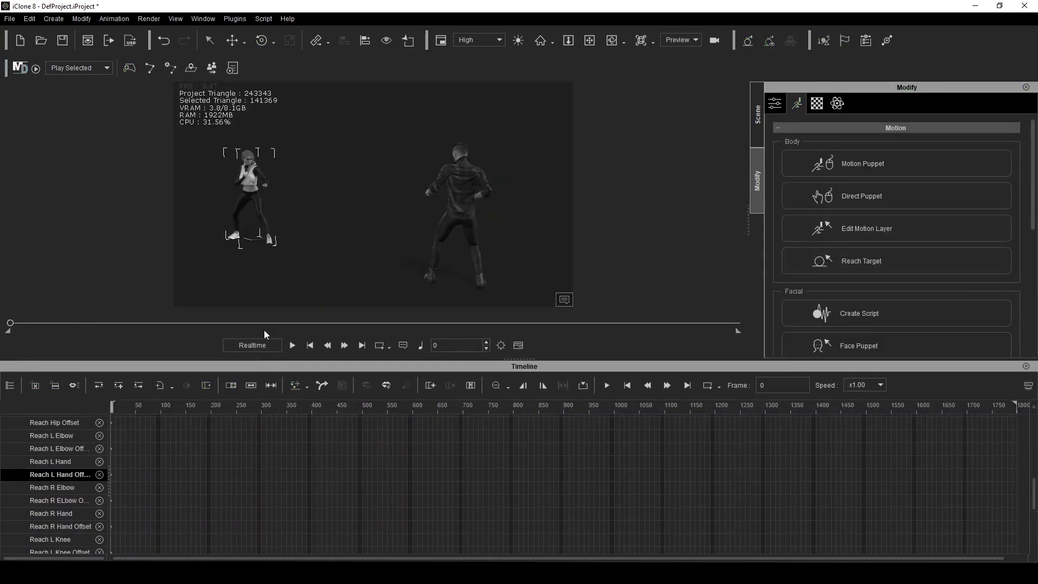
Play back the two-character fight scene and examine the close contact between the fighters at frame 133
click(292, 345)
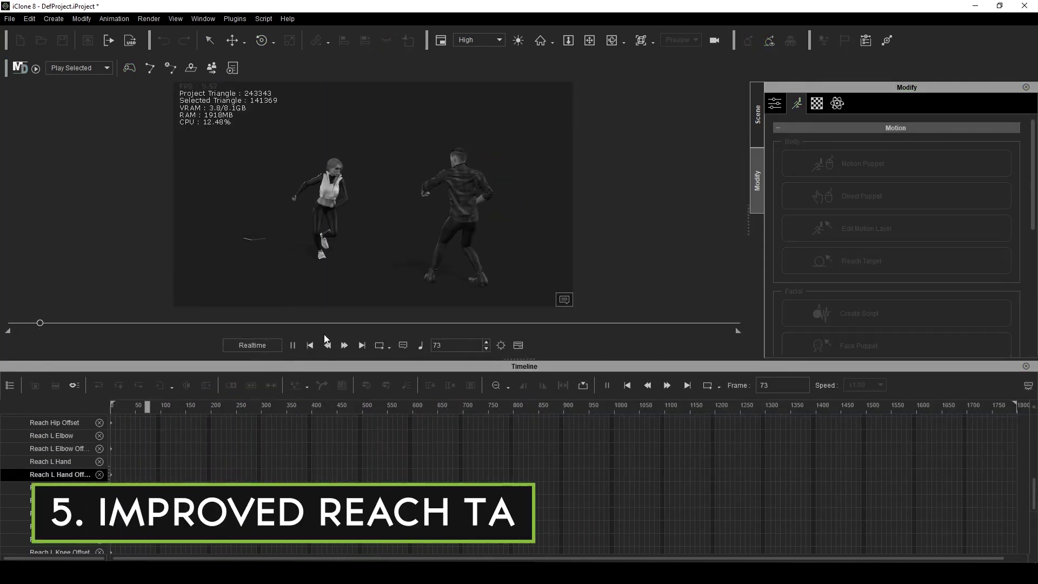
key(space)
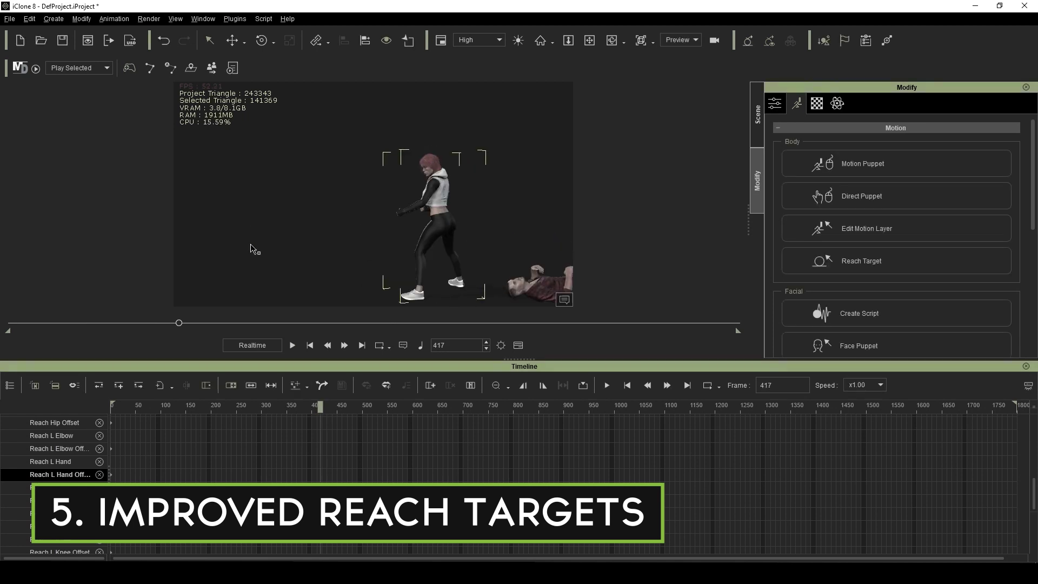
mouse_move(180, 406)
mouse_down()
mouse_move(212, 415)
mouse_move(172, 410)
mouse_move(261, 406)
mouse_move(176, 409)
mouse_up()
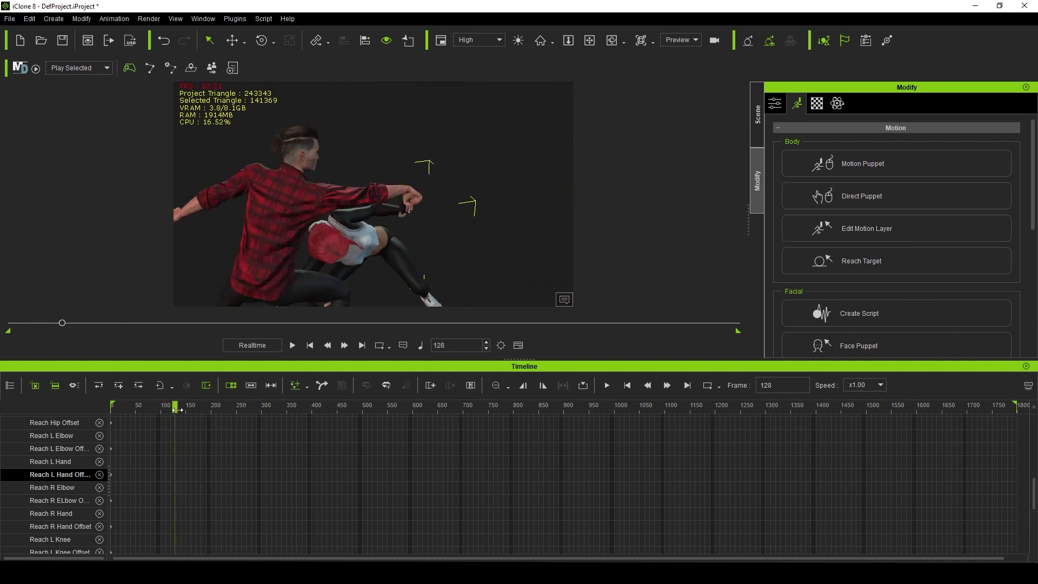
scroll(861, 324, down, 5)
scroll(861, 297, up, 5)
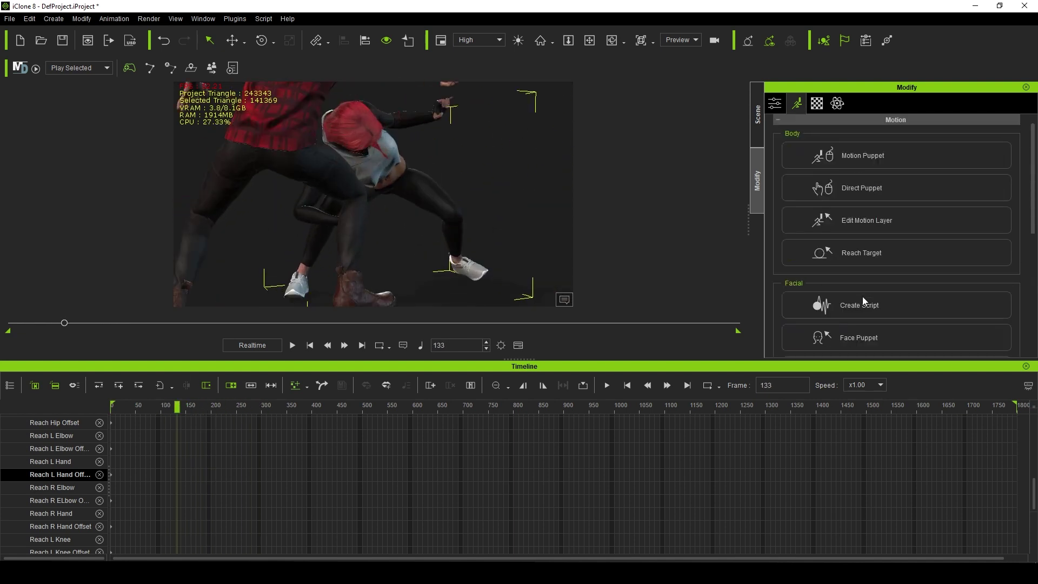
Attach the red-haired woman's right hand to the opponent's CC_Base_R_Thigh as a reach target at frame 133, keeping the current pose
click(862, 253)
click(719, 275)
click(857, 206)
click(414, 198)
scroll(413, 198, up, 3)
alt+right_drag(413, 198, 441, 216)
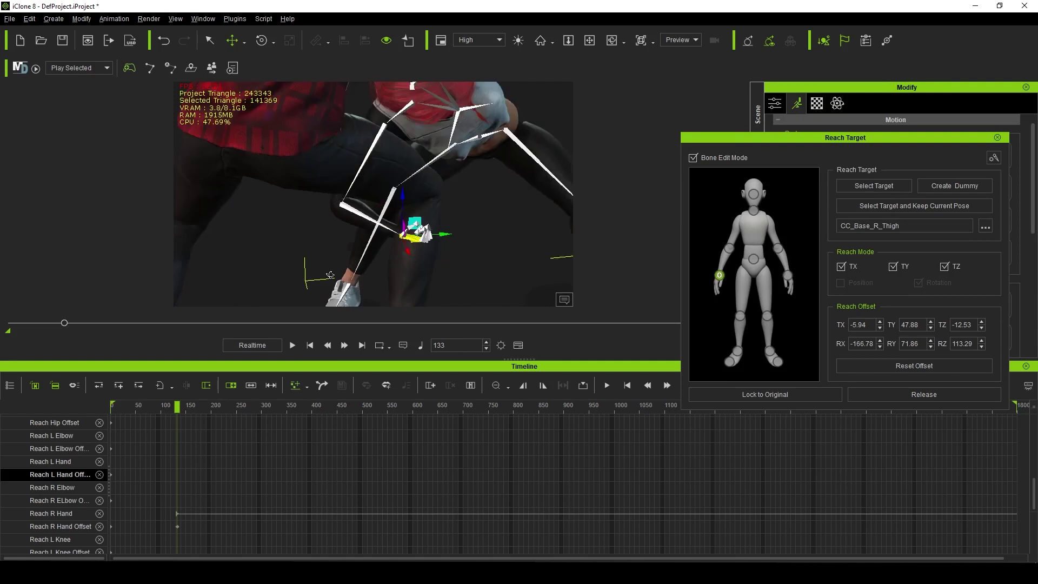
Move the right hand onto the opponent's thigh, setting its reach offset to about TX 0.36, TY 35.46 and TZ -10.92
drag(438, 234, 409, 236)
alt+right_drag(408, 236, 375, 206)
drag(375, 186, 375, 174)
alt+right_drag(444, 201, 407, 196)
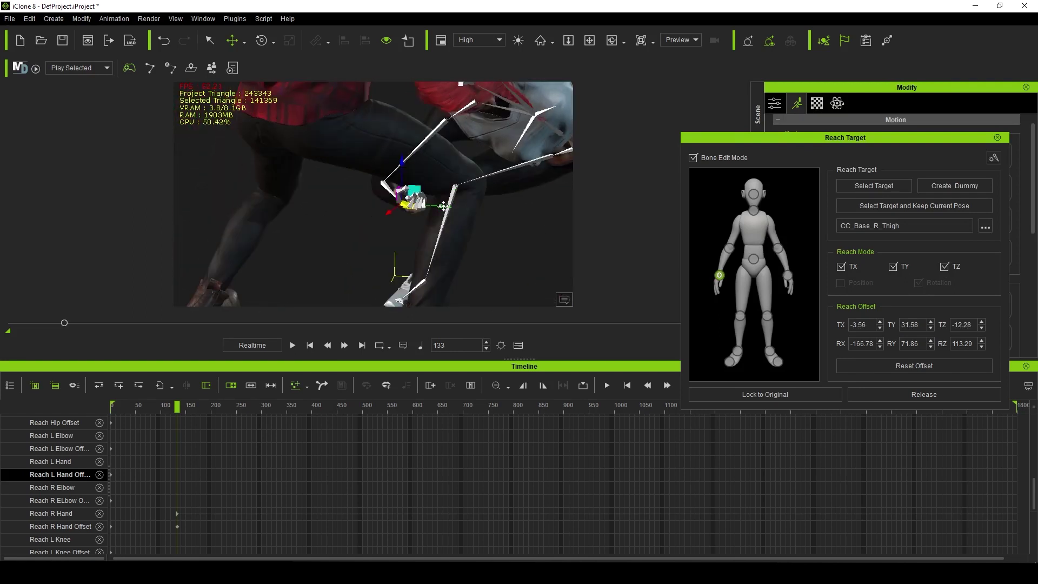
drag(408, 195, 421, 198)
alt+right_drag(422, 197, 435, 199)
Release the right hand's reach target at frame 182 and nudge the hand closer to the thigh at frame 157
drag(178, 407, 200, 418)
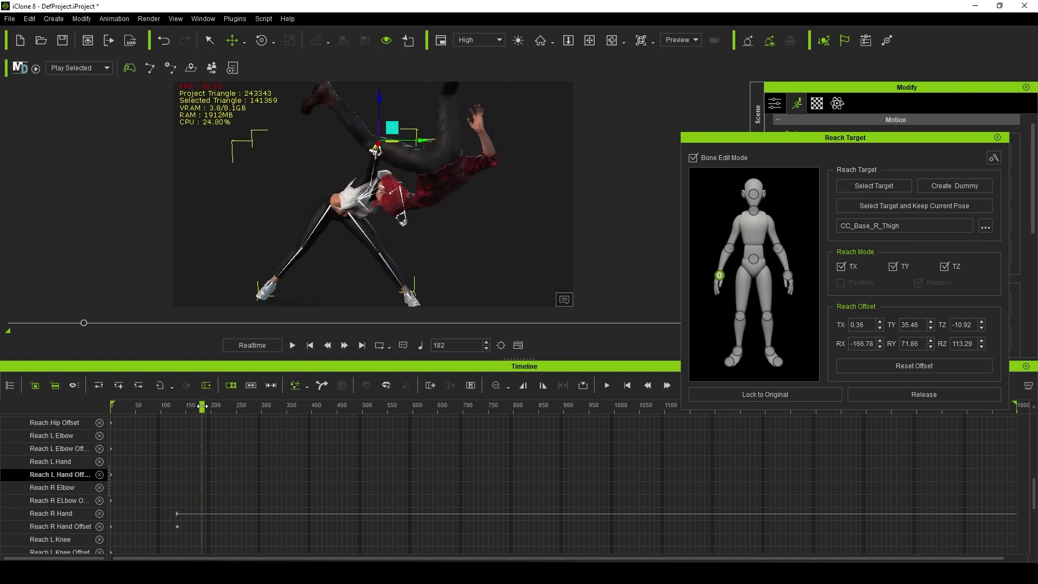
click(923, 394)
alt+right_drag(348, 238, 387, 227)
scroll(366, 250, up, 3)
drag(201, 407, 190, 411)
scroll(348, 236, up, 3)
alt+right_drag(348, 236, 370, 234)
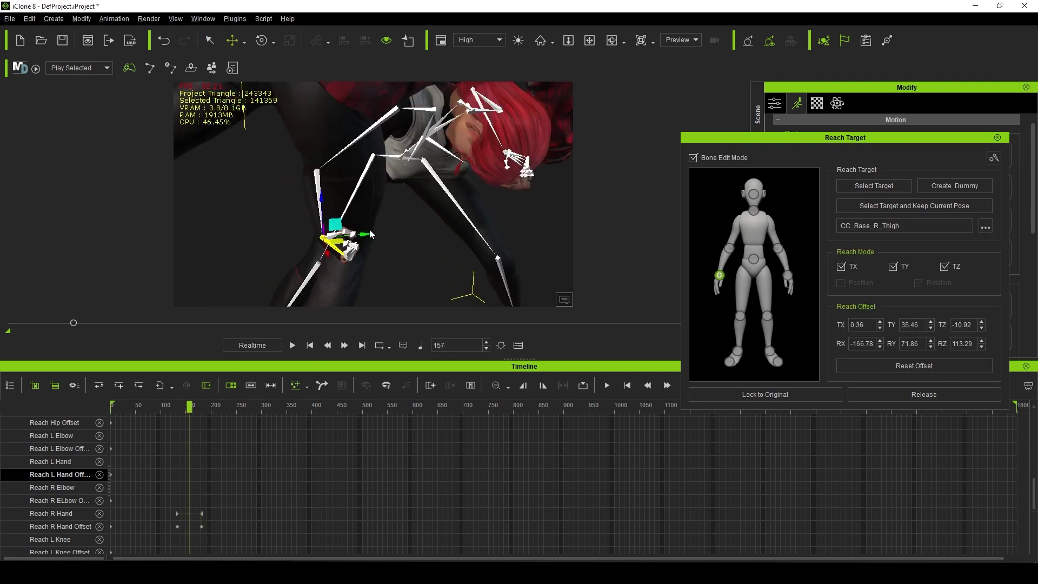
drag(369, 233, 364, 235)
scroll(407, 242, down, 4)
alt+right_drag(407, 241, 341, 262)
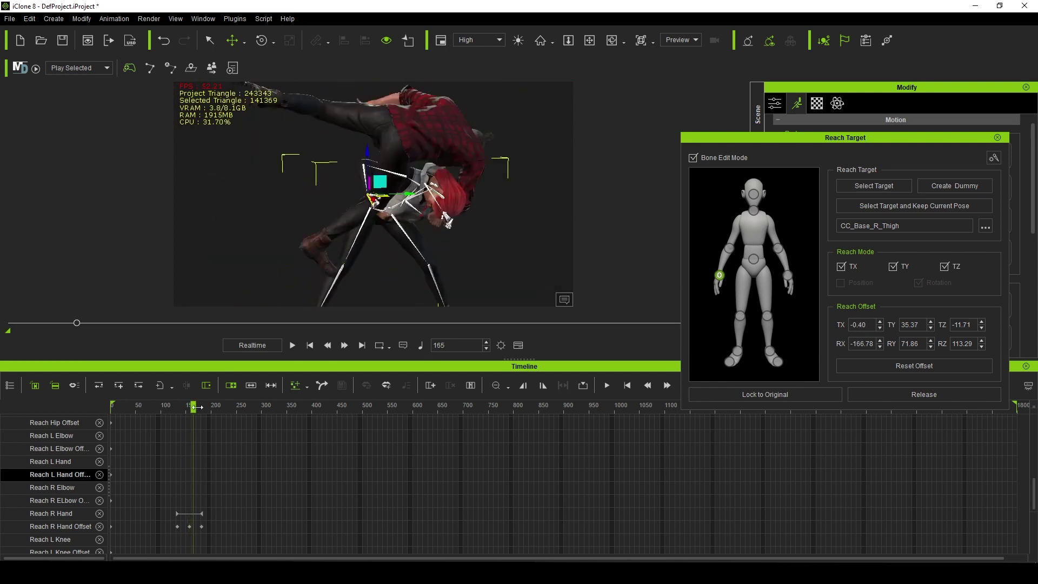
Shift the Reach R Hand release key and its matching offset key earlier, to about frame 172
drag(196, 406, 202, 408)
drag(201, 526, 196, 517)
click(210, 513)
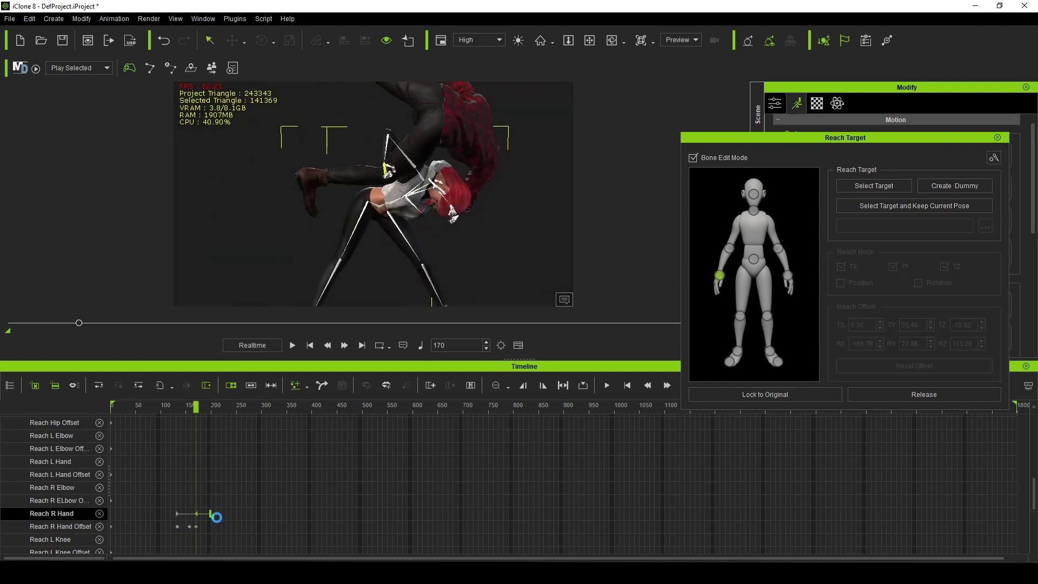
scroll(221, 511, down, 2)
ctrl+scroll(224, 509, up, 5)
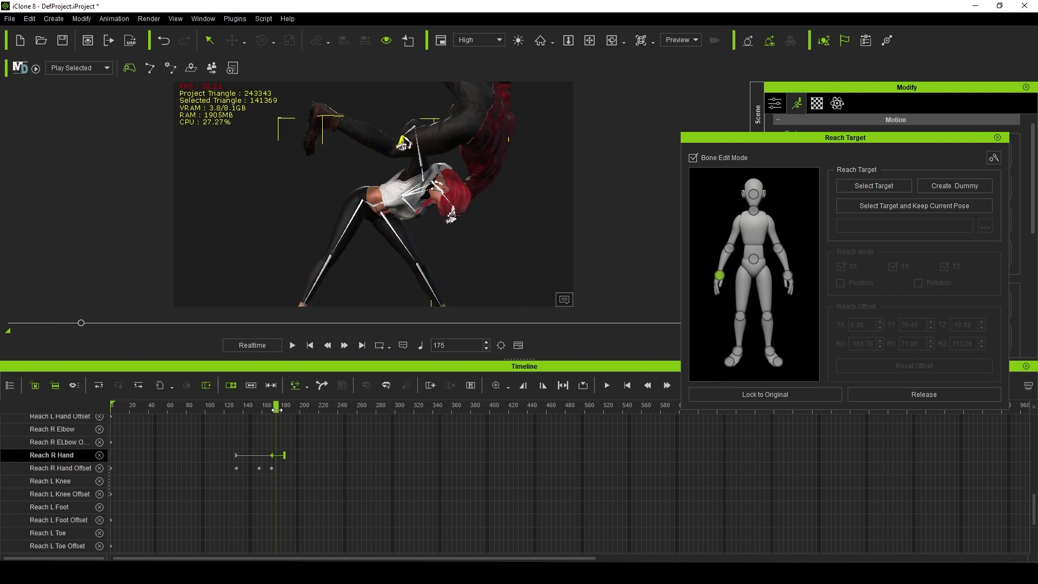
drag(277, 410, 278, 410)
drag(271, 467, 274, 466)
Examine the right hand's contact with the opponent's leg around frame 171 and inspect the Reach R Hand release keys
click(259, 468)
drag(263, 409, 272, 411)
scroll(417, 191, up, 5)
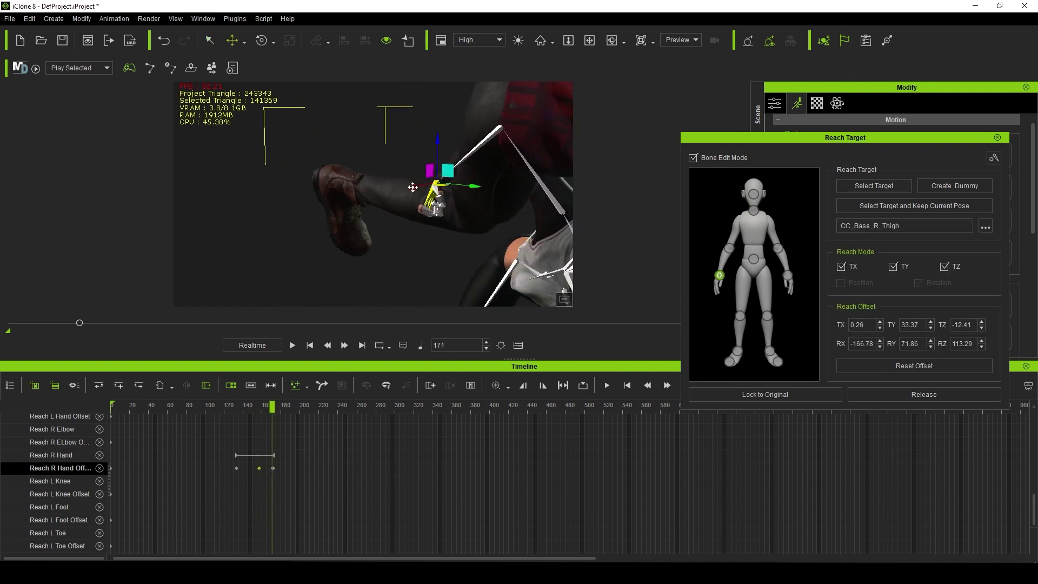
right_drag(412, 187, 378, 189)
scroll(413, 187, down, 4)
drag(272, 406, 286, 407)
click(274, 455)
click(279, 468)
click(288, 456)
mouse_move(268, 410)
mouse_down()
mouse_move(284, 409)
mouse_move(247, 410)
mouse_move(275, 405)
mouse_up()
Play back the throw to check the right hand's grip on the opponent's leg
key(space)
click(229, 410)
key(space)
right_drag(351, 245, 327, 245)
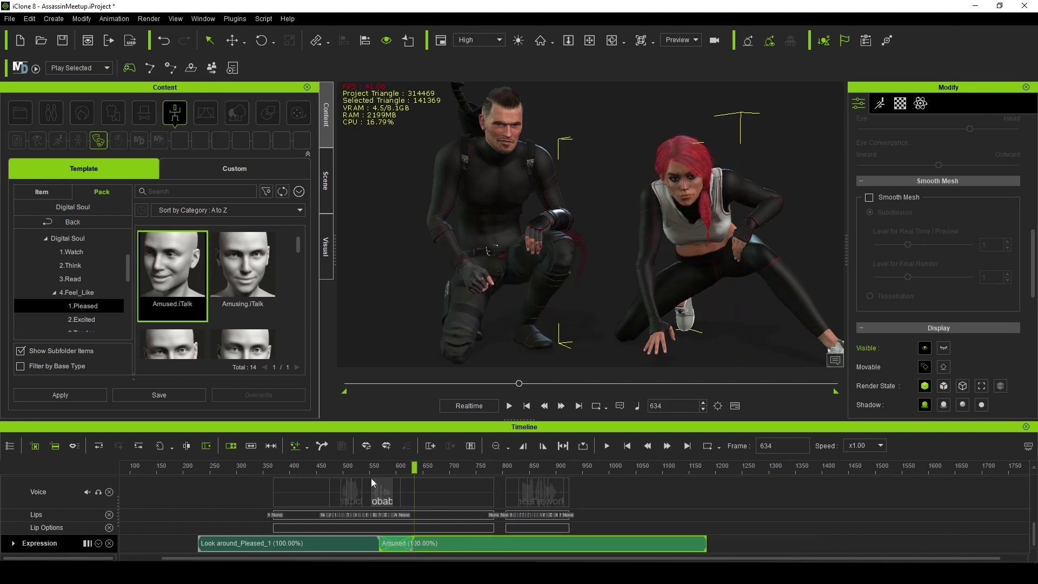
Play back the AssassinMeetup conversation scene to review the voice and expression clips
key(space)
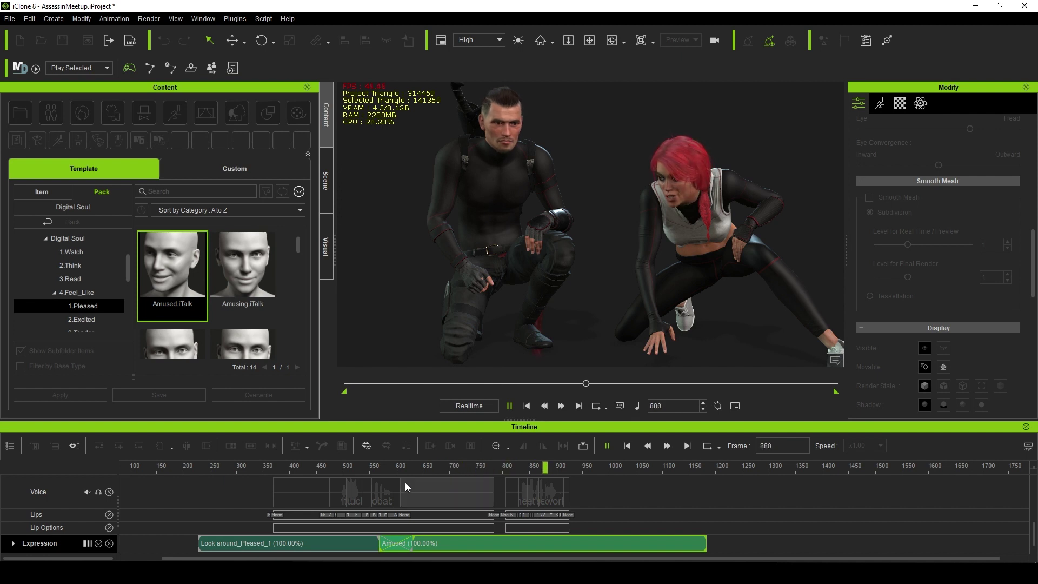
Open Motion Direction Control for the second standing aim walk forward clip and extend the preceding walk clip to overlap its start
right_click(480, 537)
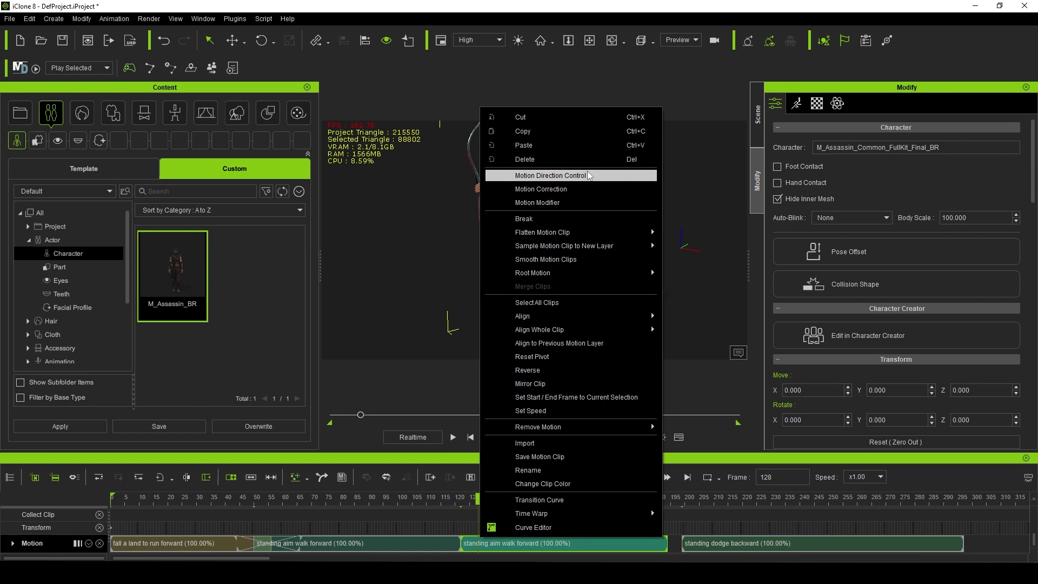
click(550, 176)
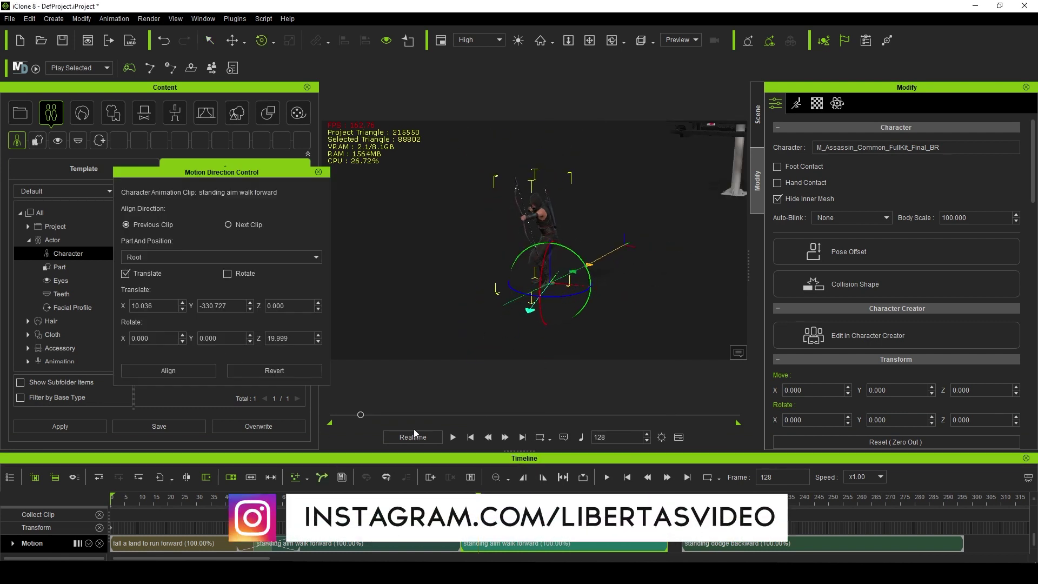
drag(362, 498, 478, 498)
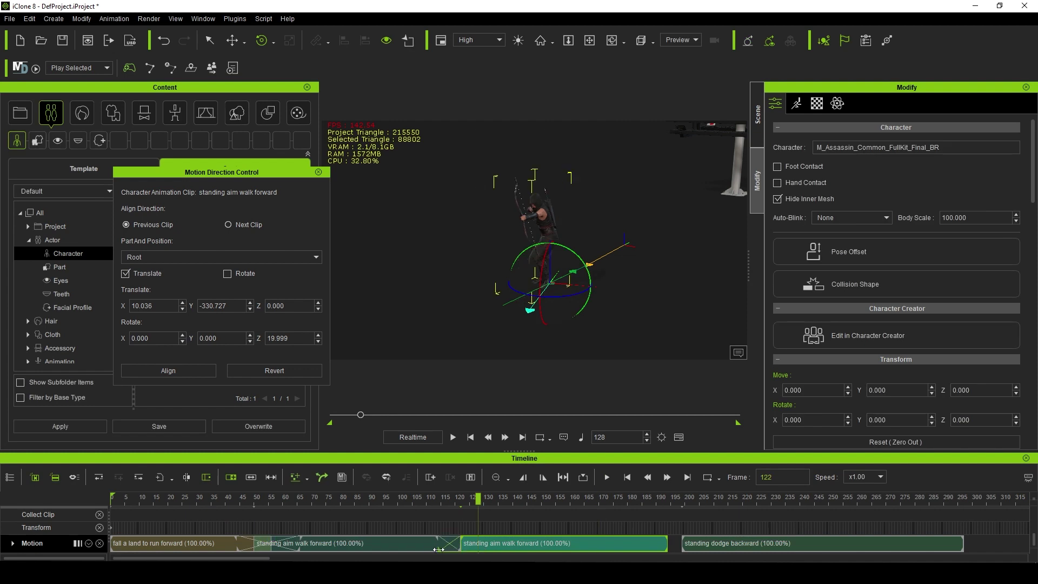
drag(458, 548, 489, 548)
key(space)
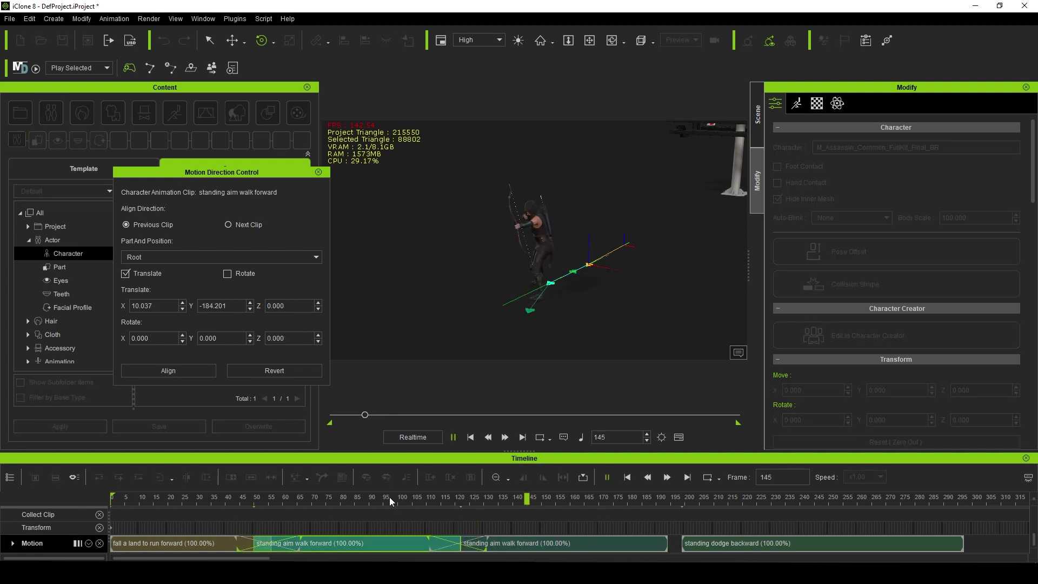